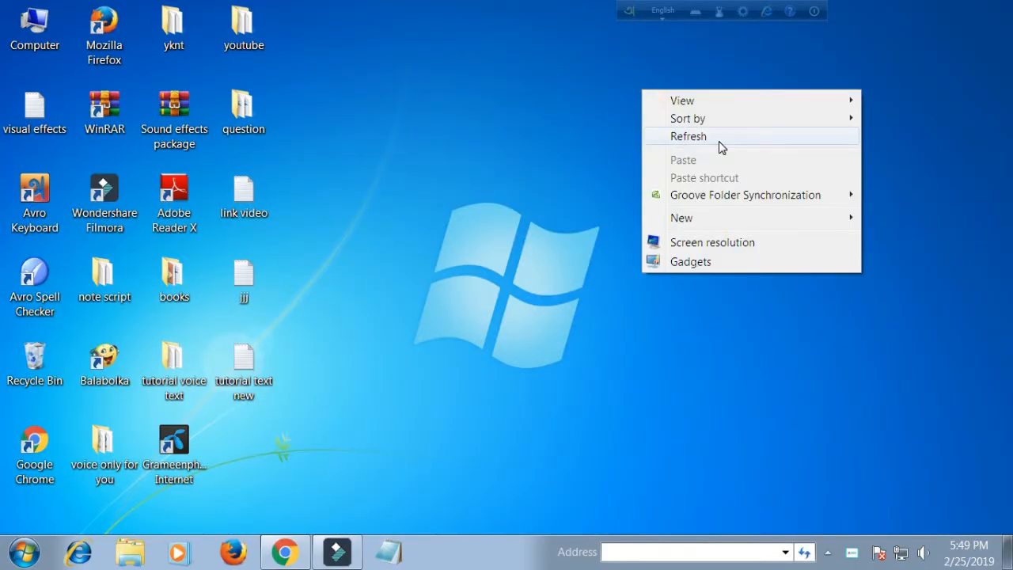
# Step: Turn off 'Show desktop icons' from the desktop's View menu so only the wallpaper remains
pyautogui.click(719, 141)
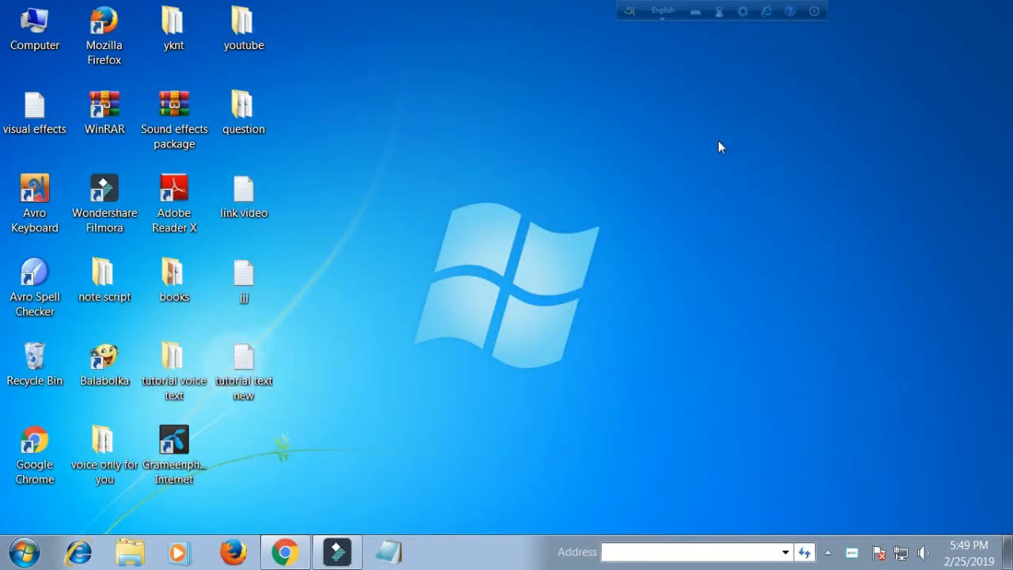
pyautogui.rightClick(561, 129)
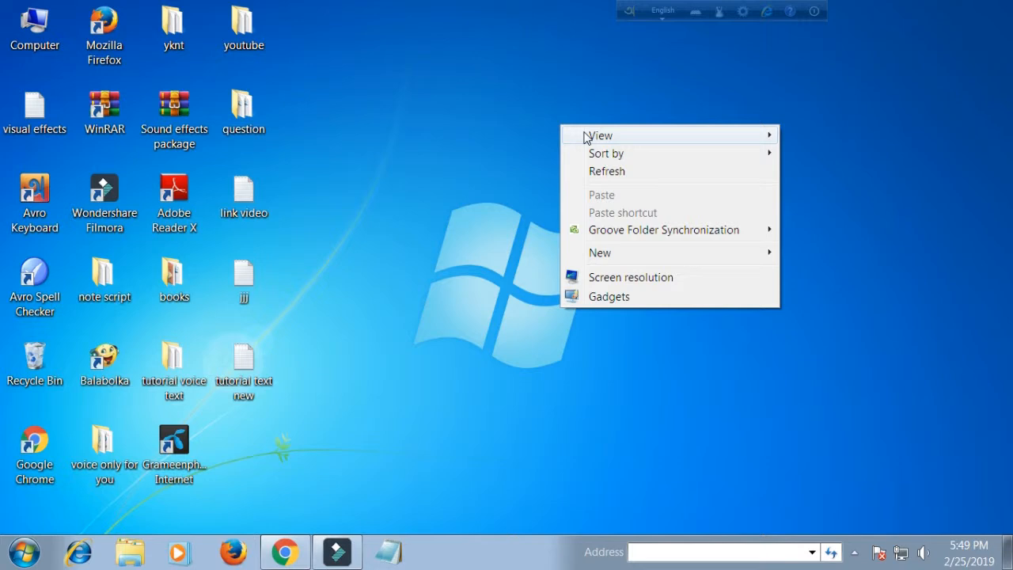
pyautogui.moveTo(625, 136)
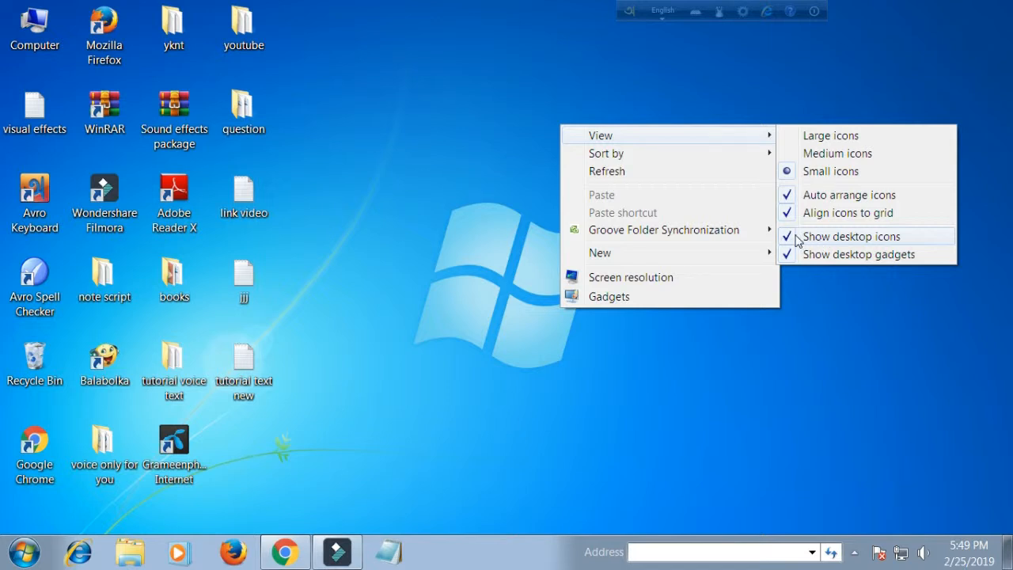
pyautogui.click(789, 237)
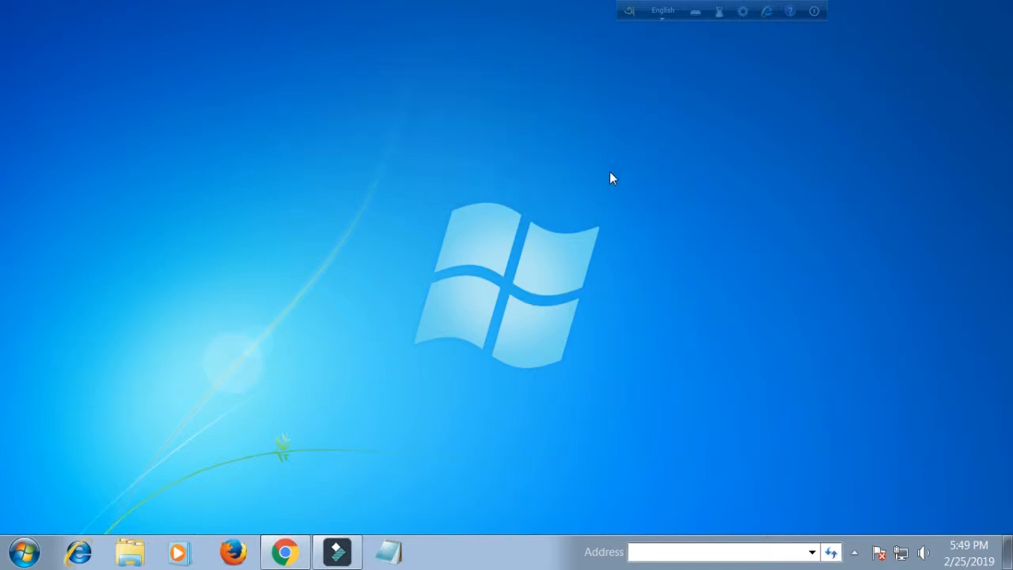
# Step: Turn 'Show desktop icons' back on so all shortcuts and folders reappear
pyautogui.rightClick(577, 139)
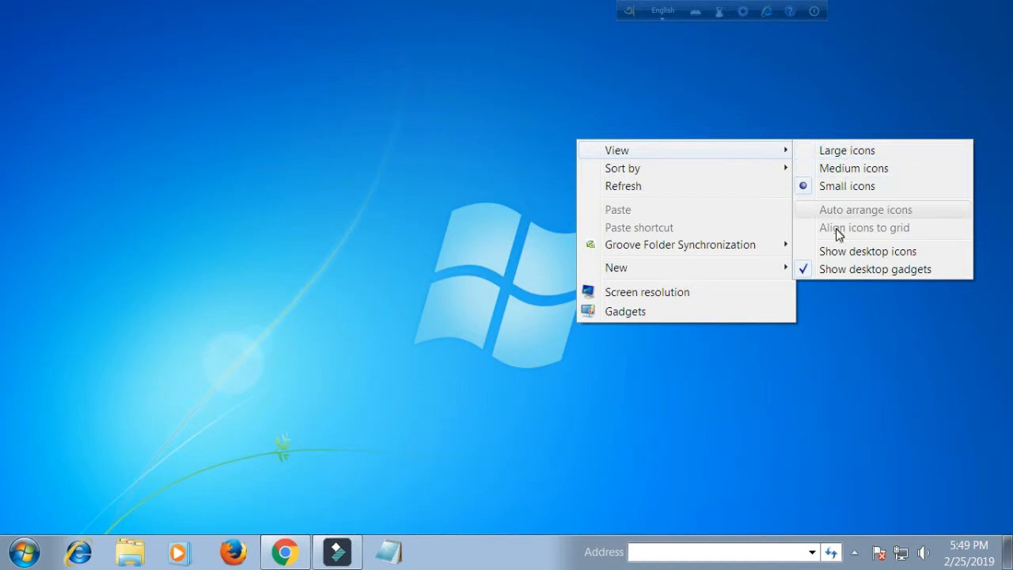
pyautogui.click(813, 253)
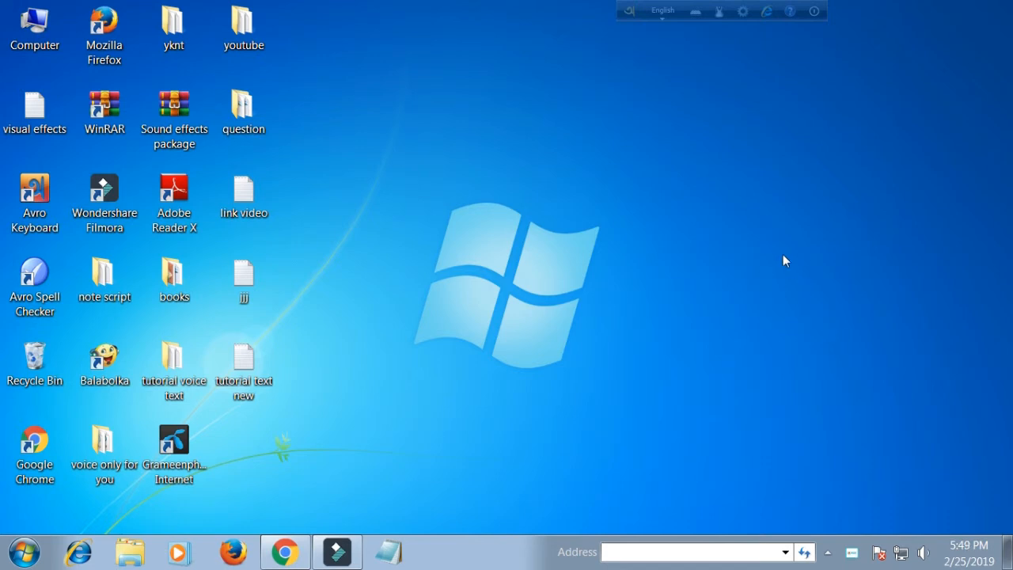
pyautogui.rightClick(642, 89)
pyautogui.click(718, 140)
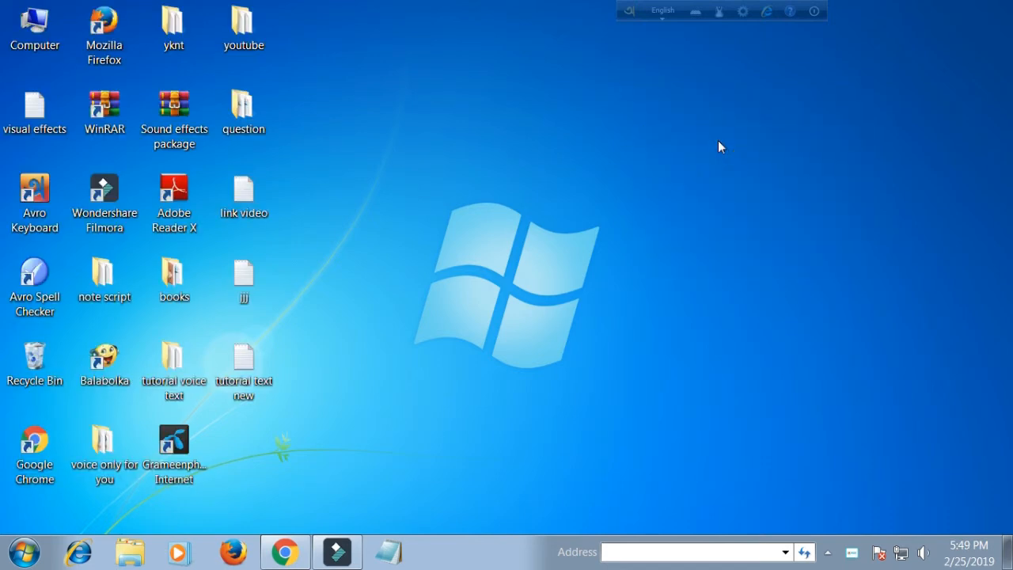